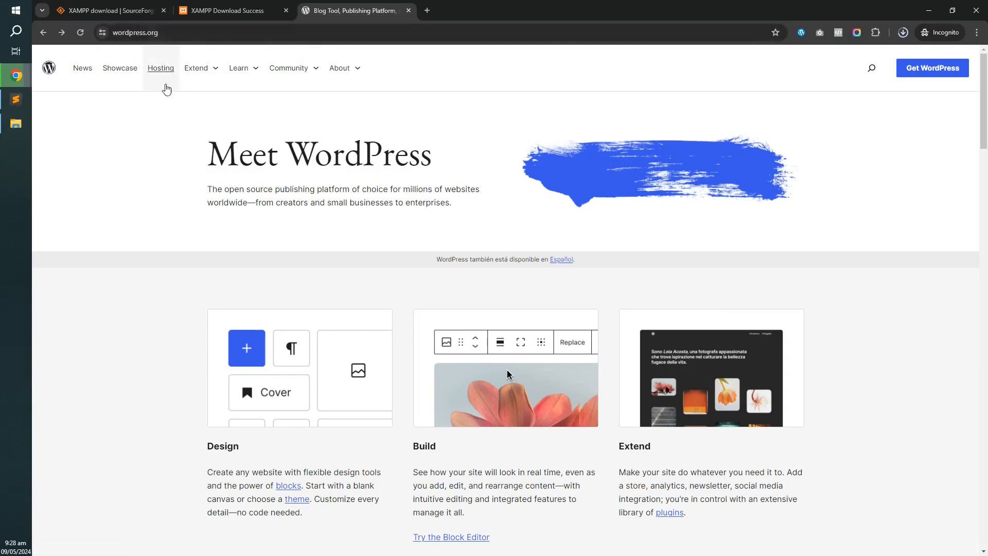
Download the wordpress-6.5.3.zip package and bring up the D:\work\own folder in File Explorer.
click(913, 71)
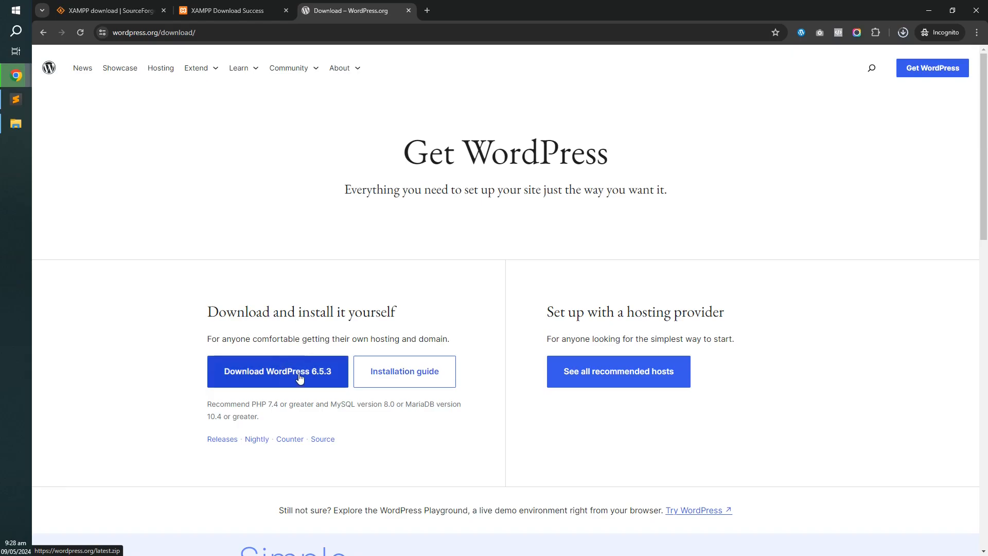
click(24, 126)
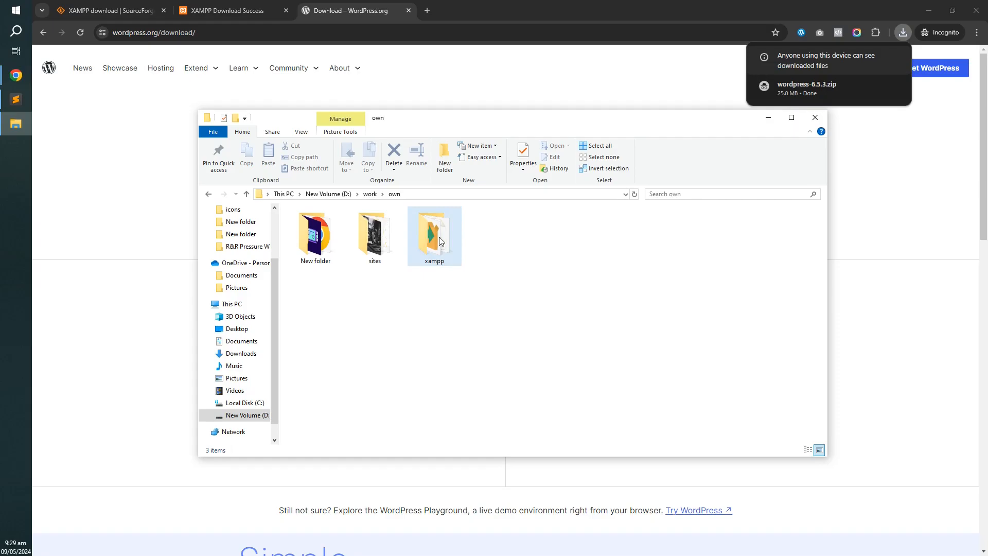
Make a new folder named wptask in D:\work\own\xampp\htdocs and open it.
double_click(441, 241)
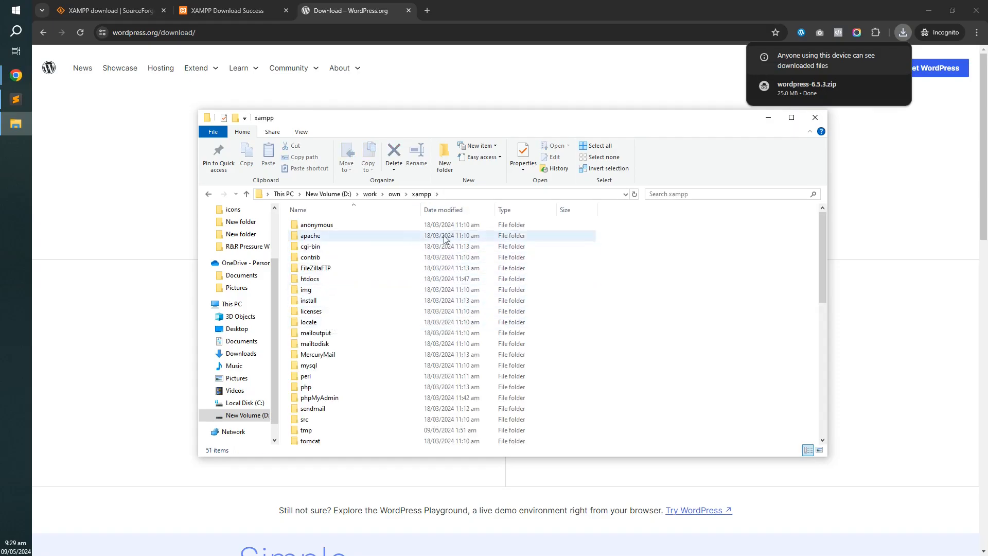
double_click(317, 282)
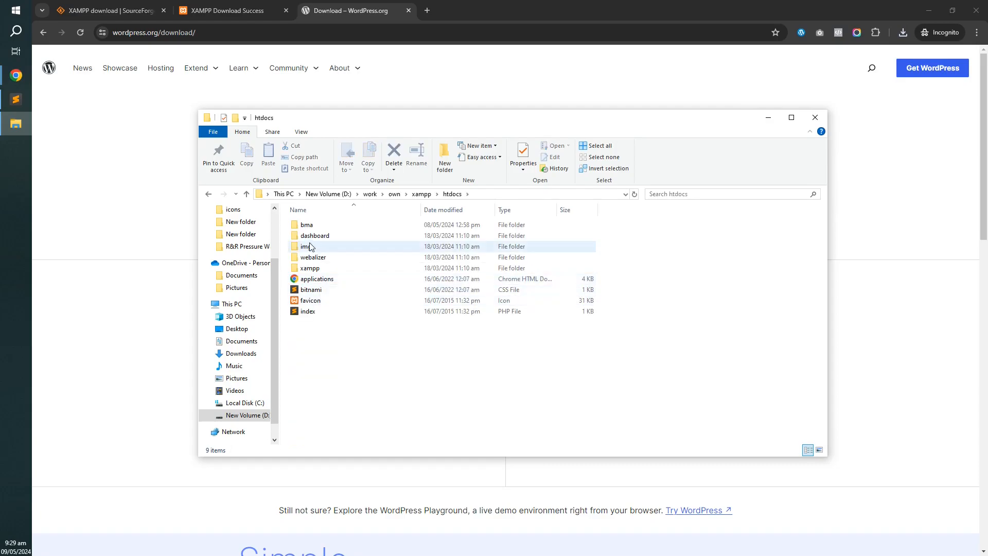
right_click(368, 353)
mouse_move(474, 504)
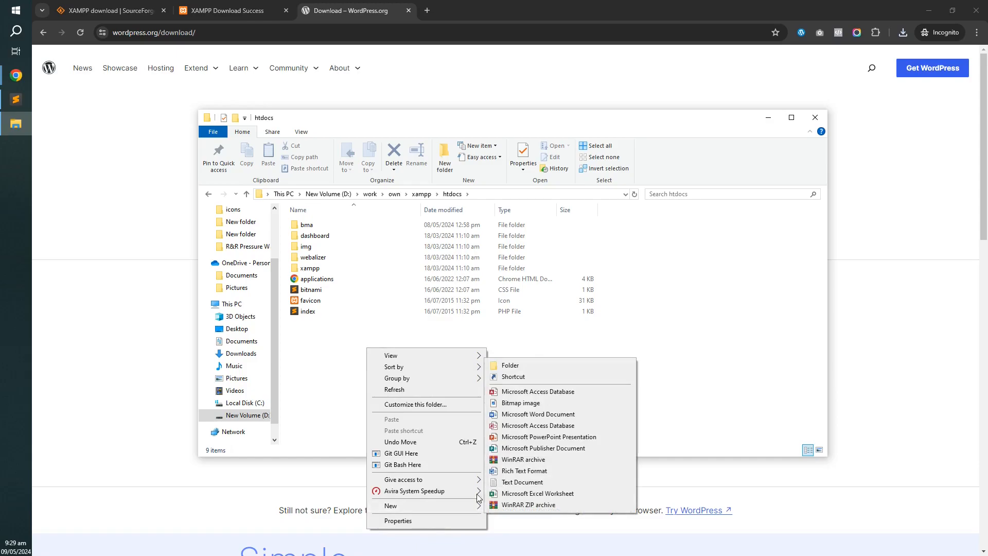
click(510, 365)
text(w)
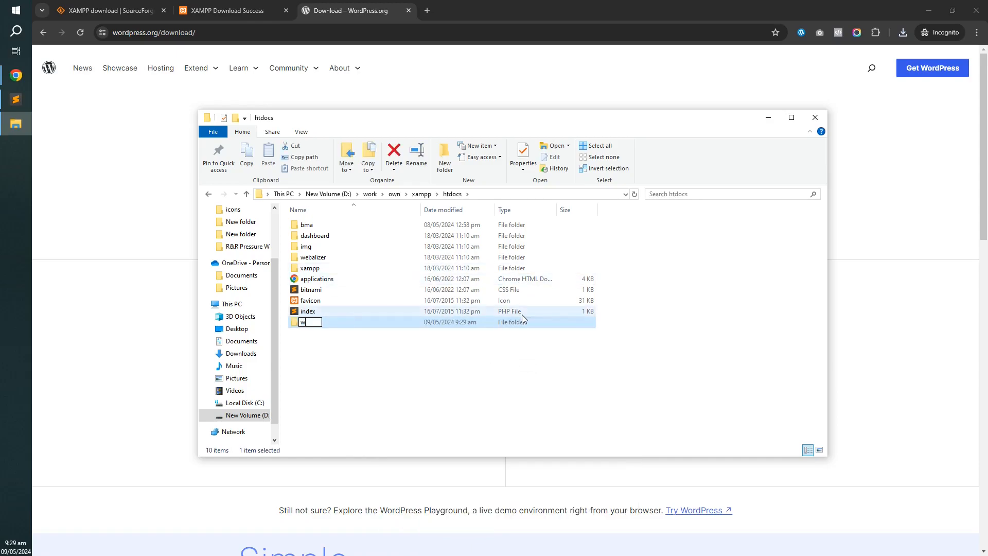
text(ptask)
click(313, 344)
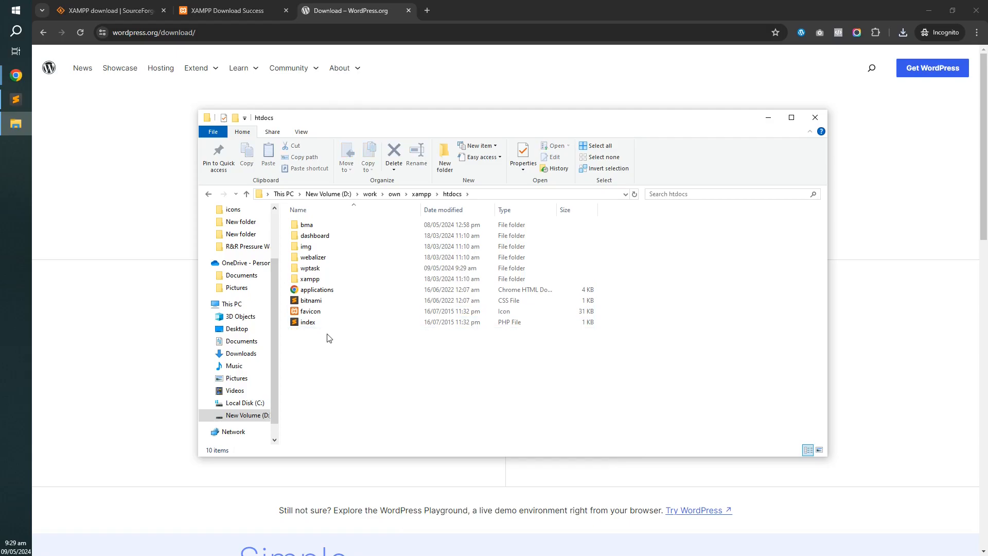
double_click(339, 273)
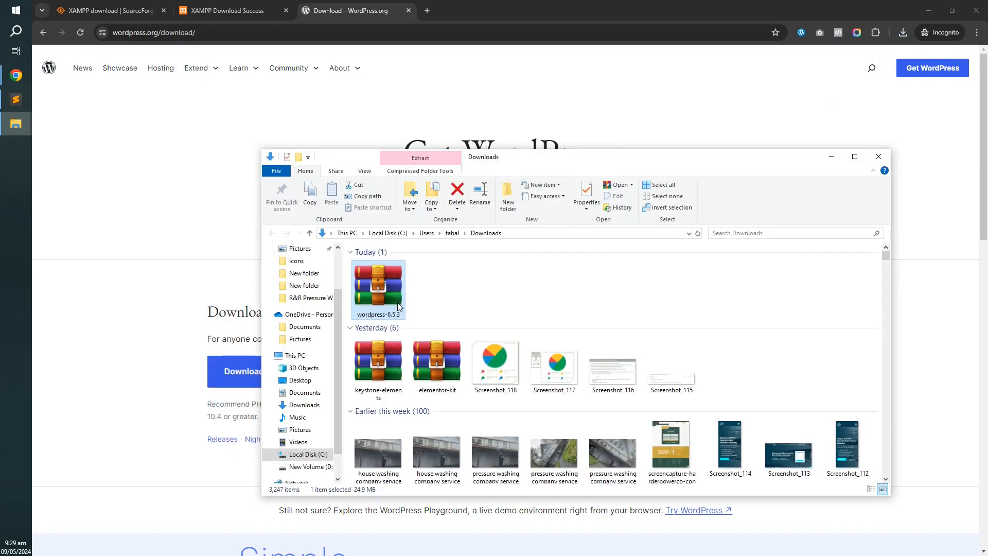
Copy the wordpress-6.5.3 zip into wptask and extract it there.
key(ctrl+c)
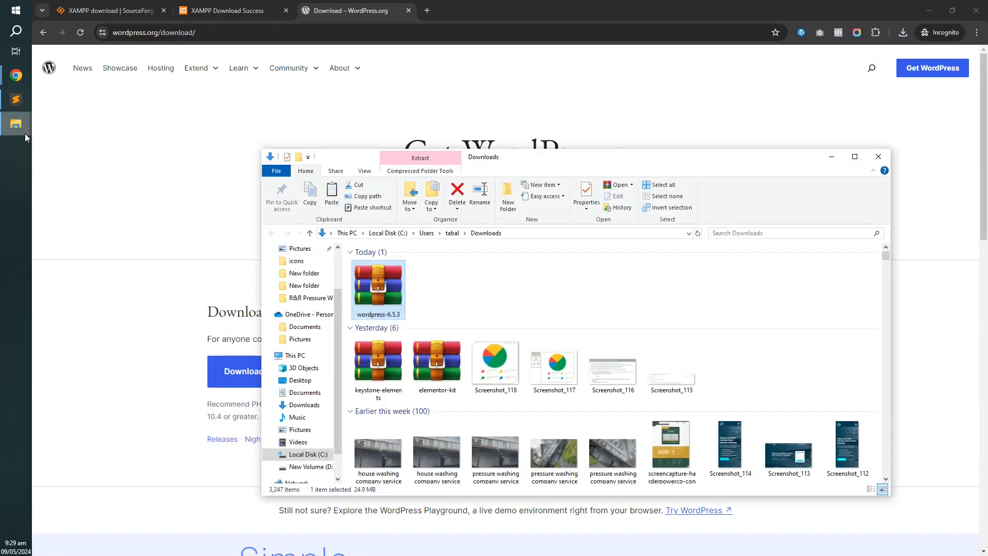
mouse_move(21, 127)
click(77, 103)
key(ctrl+v)
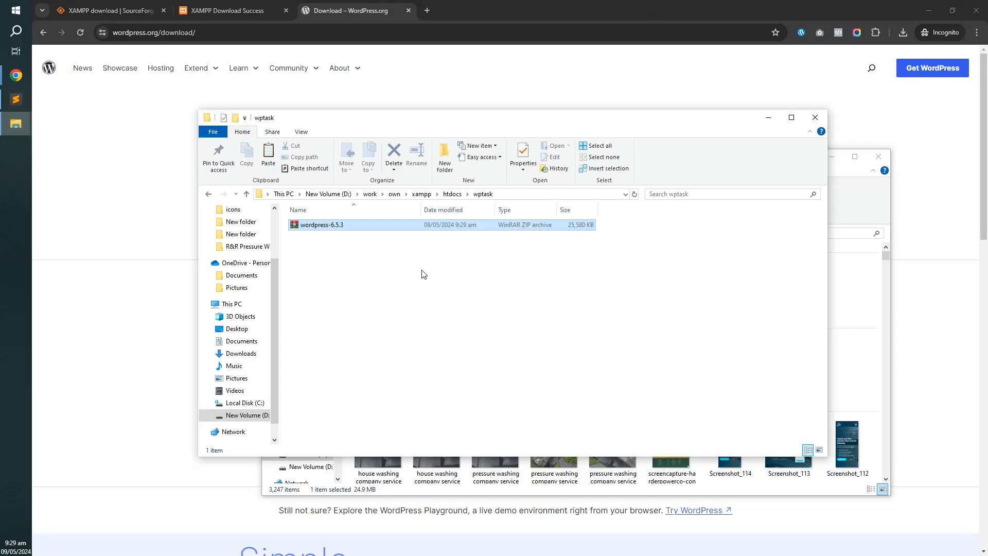
right_click(391, 228)
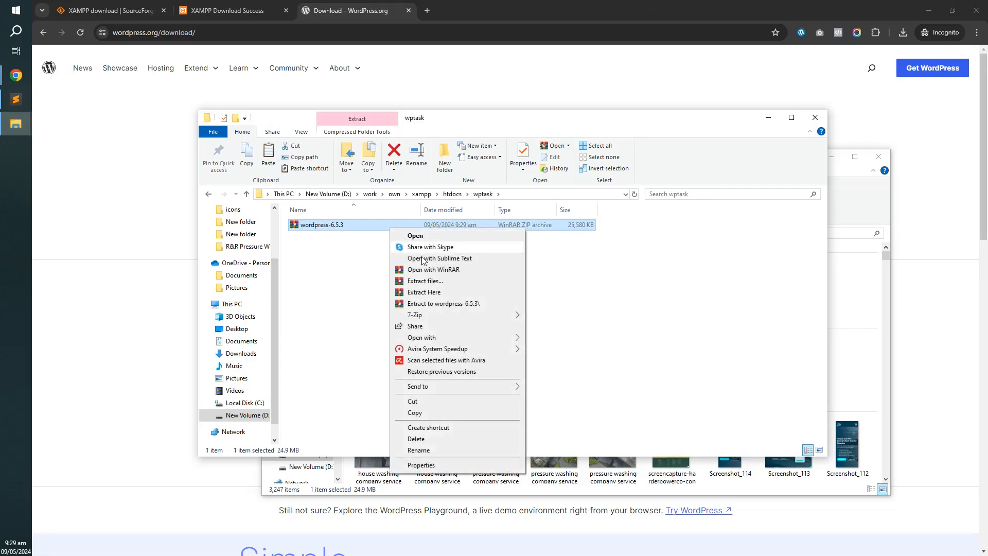
click(434, 293)
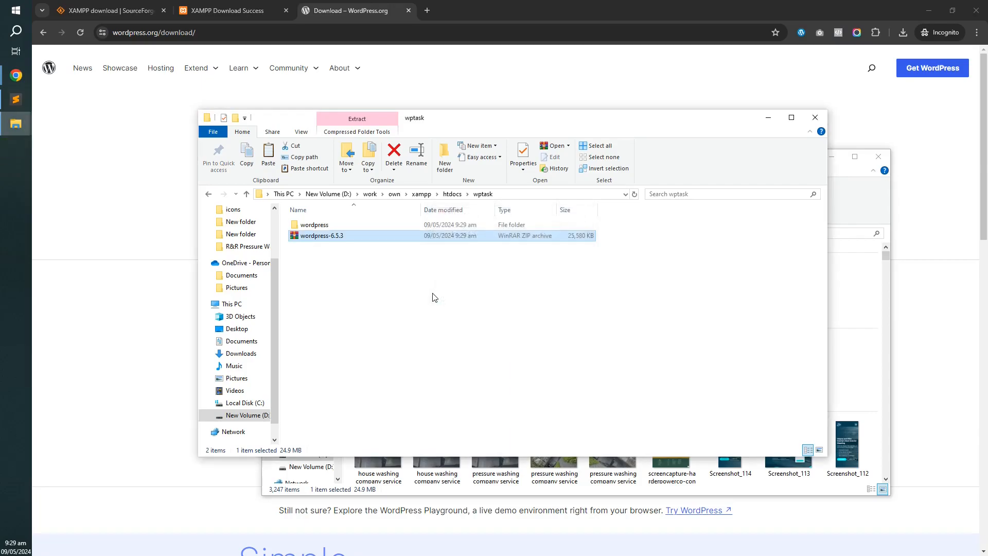
click(371, 341)
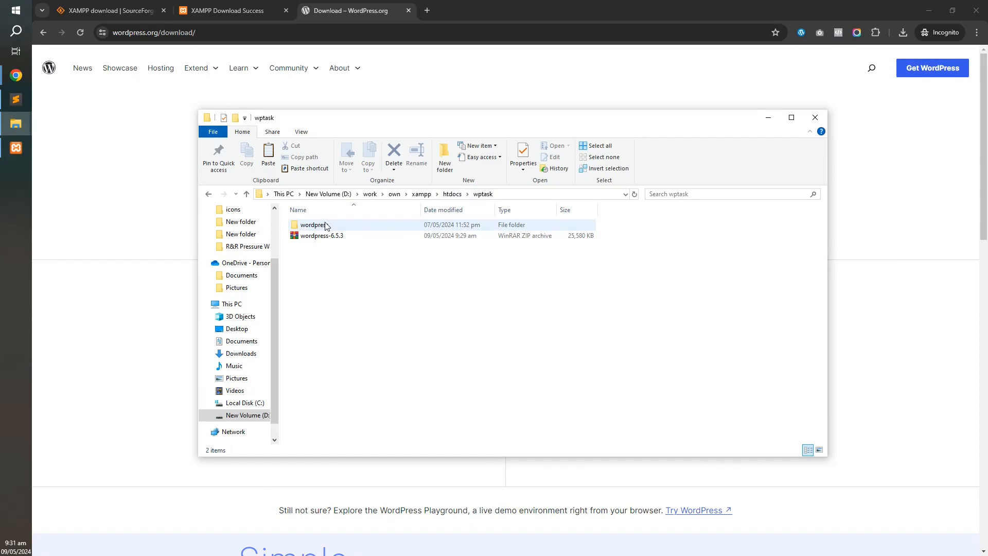
Move all 19 files from the extracted wordpress folder up into wptask.
double_click(312, 225)
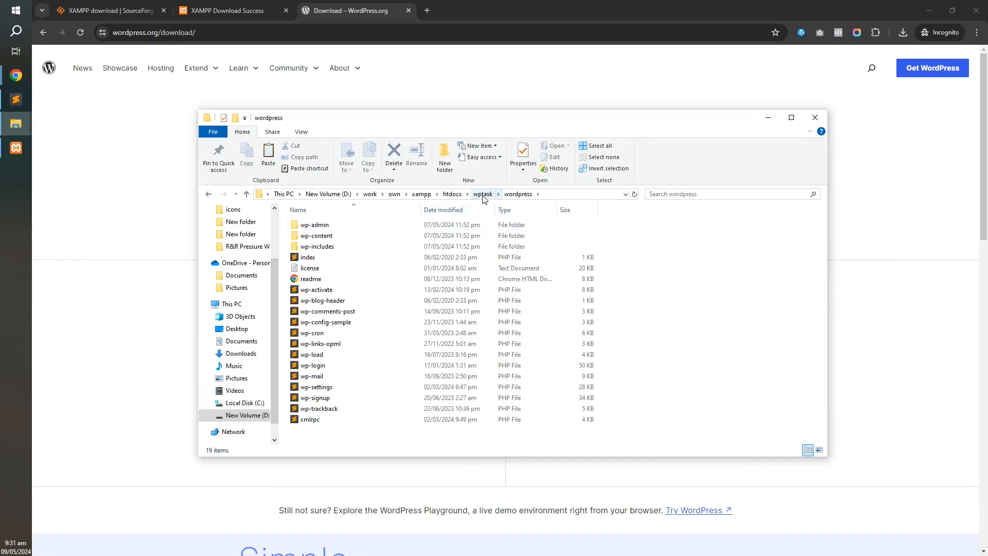
click(314, 229)
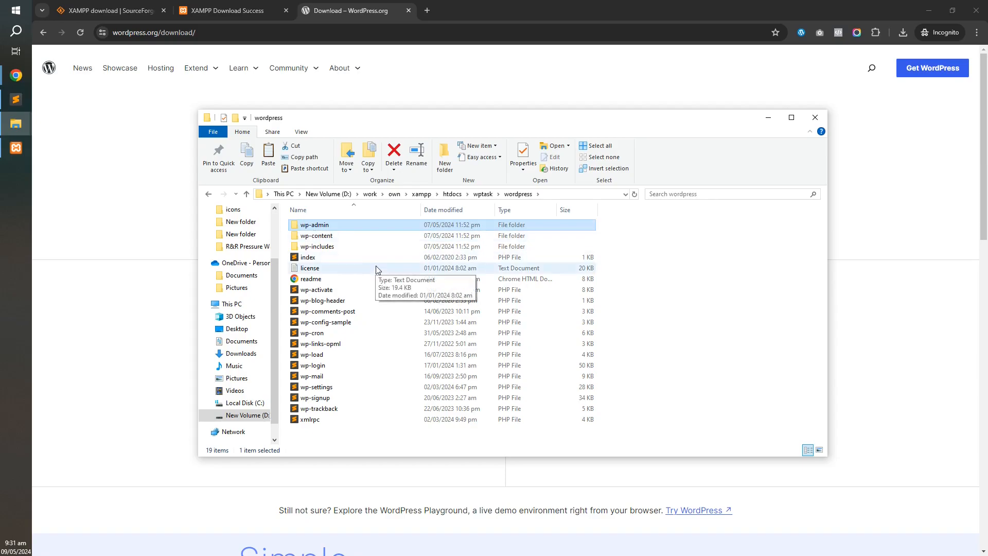
key(ctrl+a)
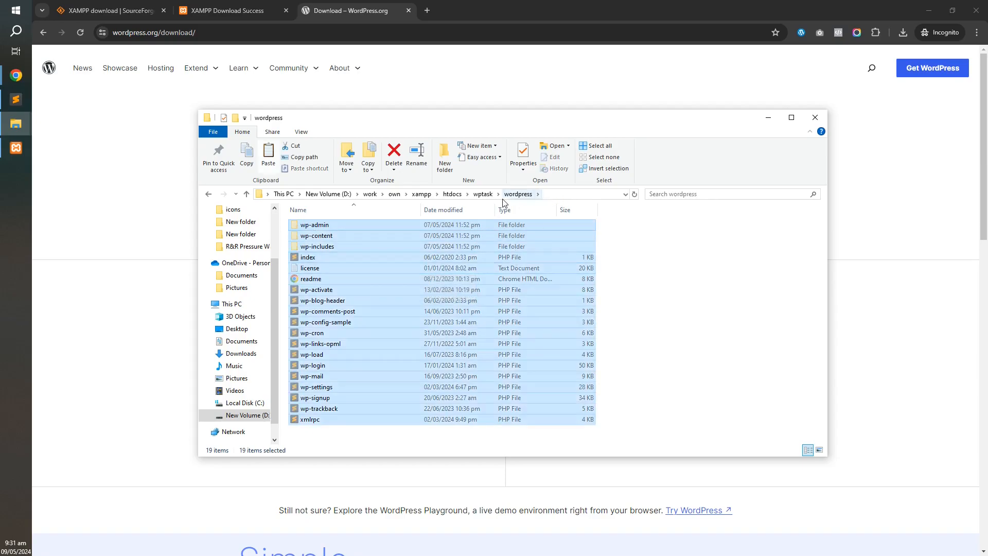
click(483, 194)
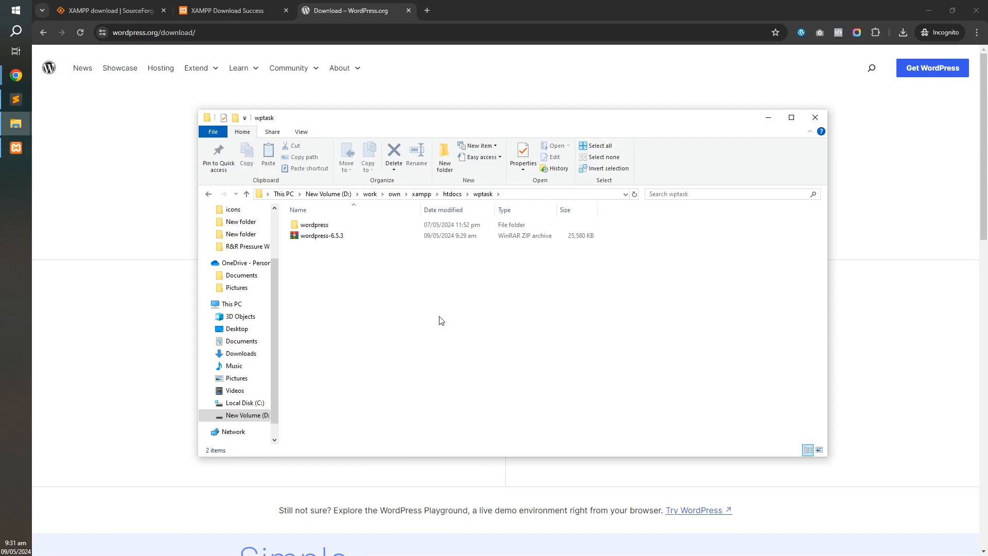
key(ctrl+v)
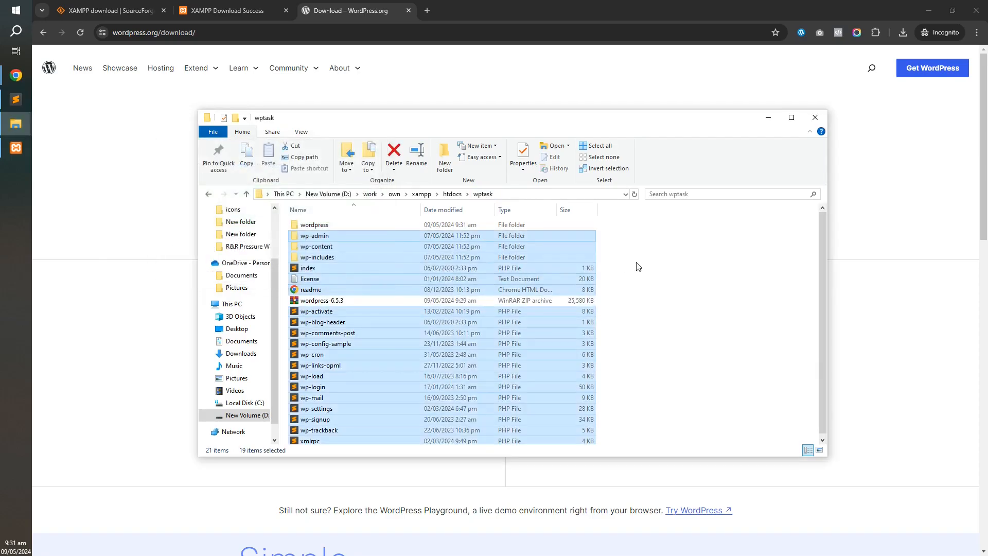
click(633, 270)
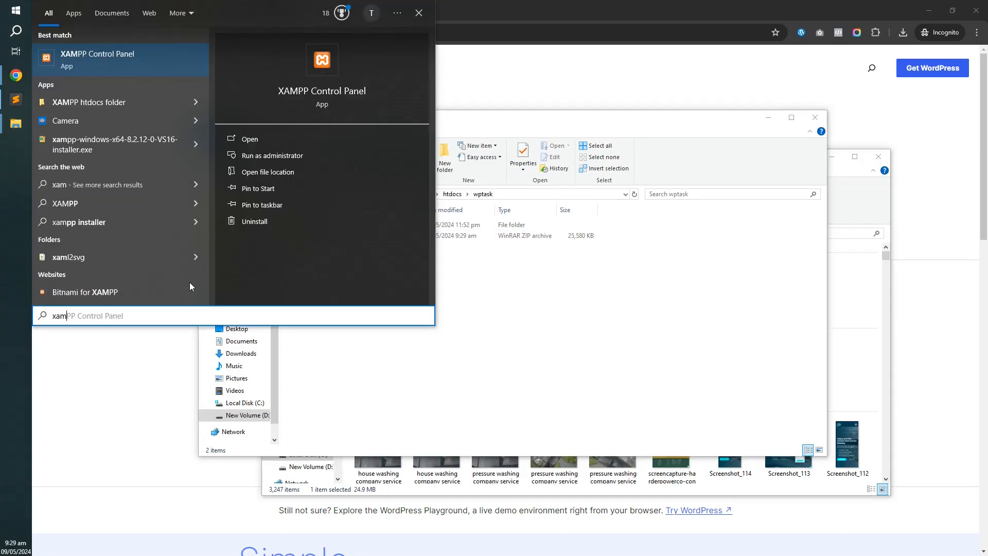
Launch XAMPP Control Panel and start Apache (ports 80, 443) and MySQL (port 3306).
click(92, 60)
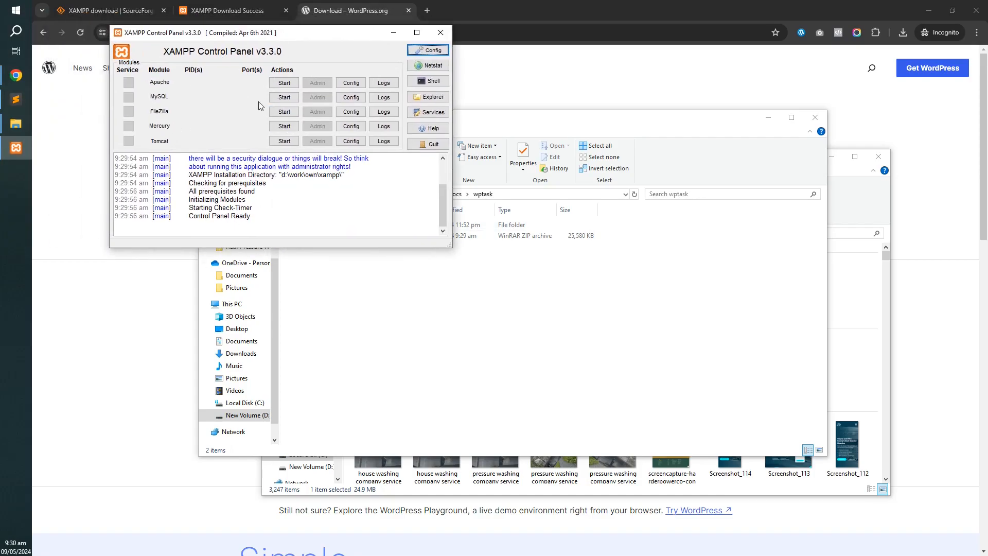
drag(303, 33, 241, 49)
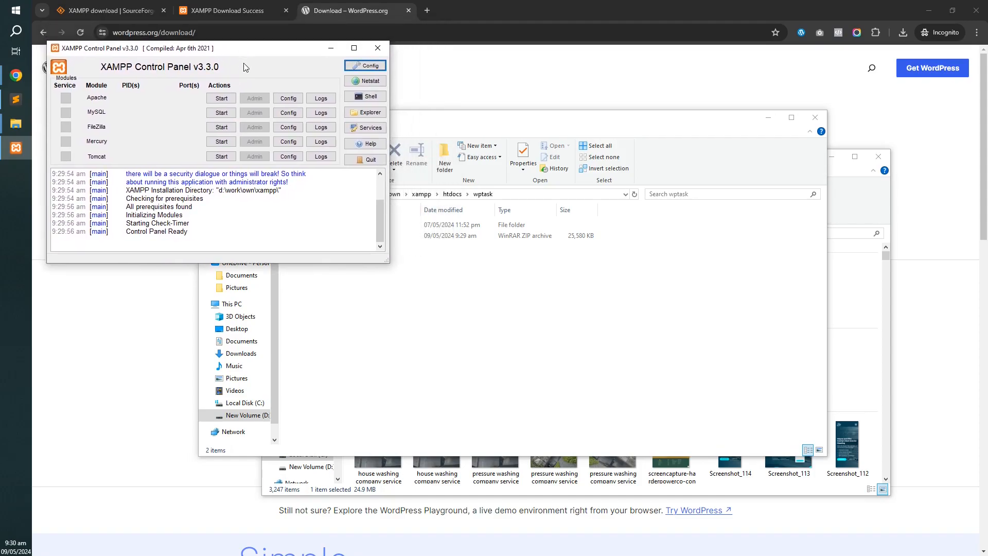
click(220, 99)
click(212, 113)
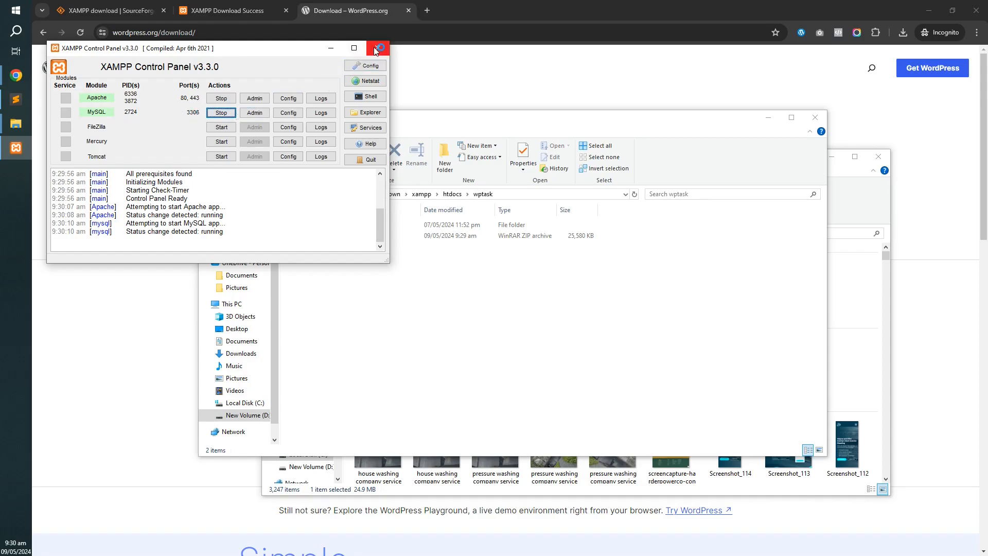
In phpMyAdmin, create an empty database named wptask_db.
click(257, 113)
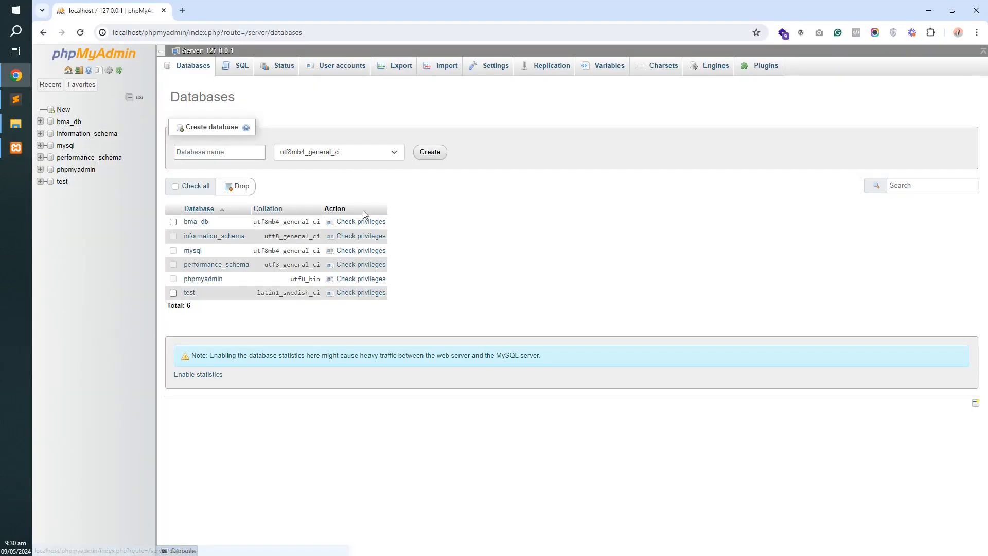
click(219, 147)
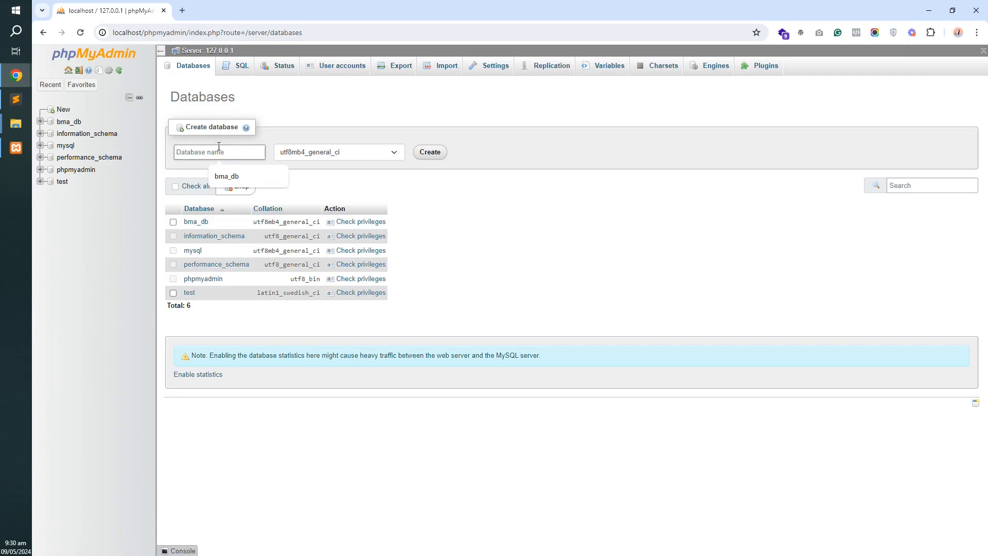
text(wptask_)
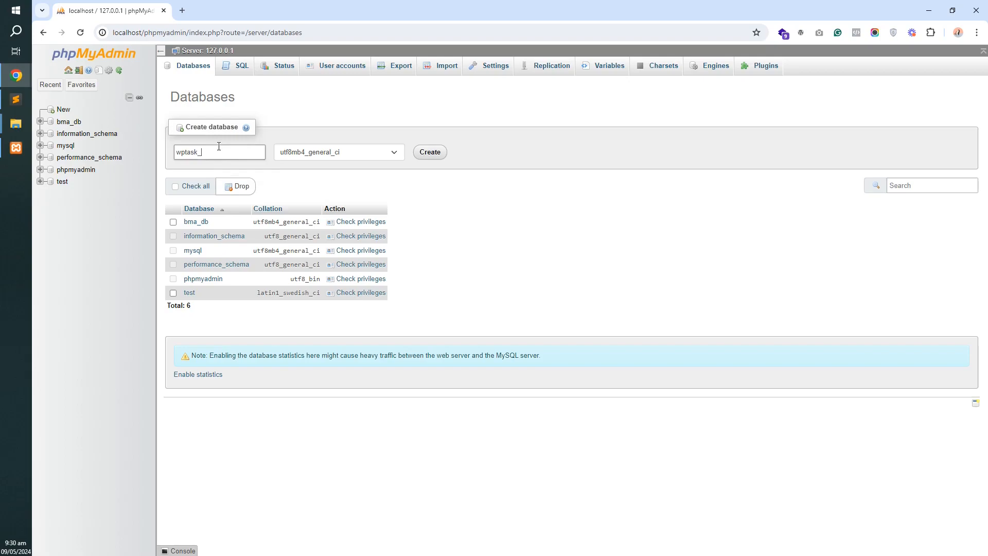
text(db)
click(430, 152)
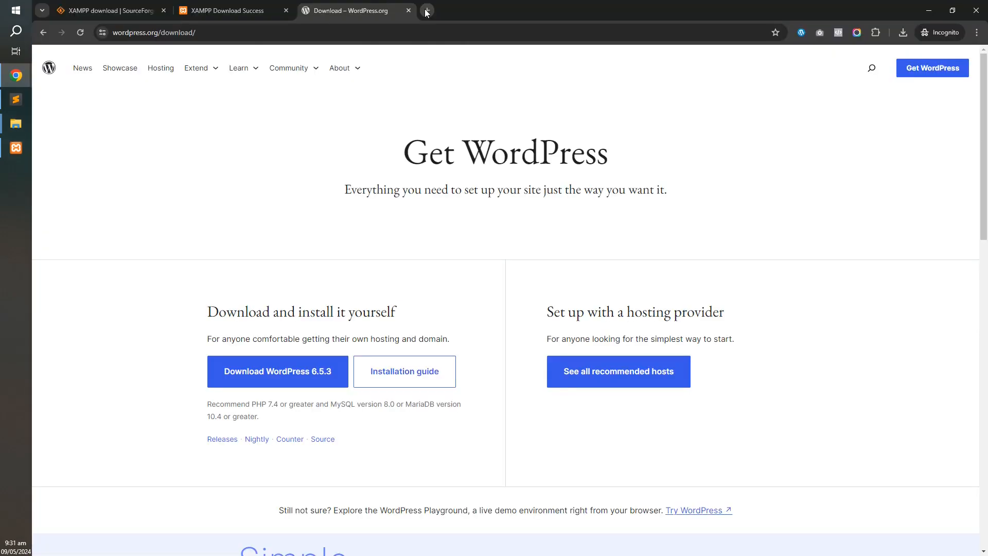
Open a Chrome incognito tab and enter the address localhost/wptask.
click(427, 10)
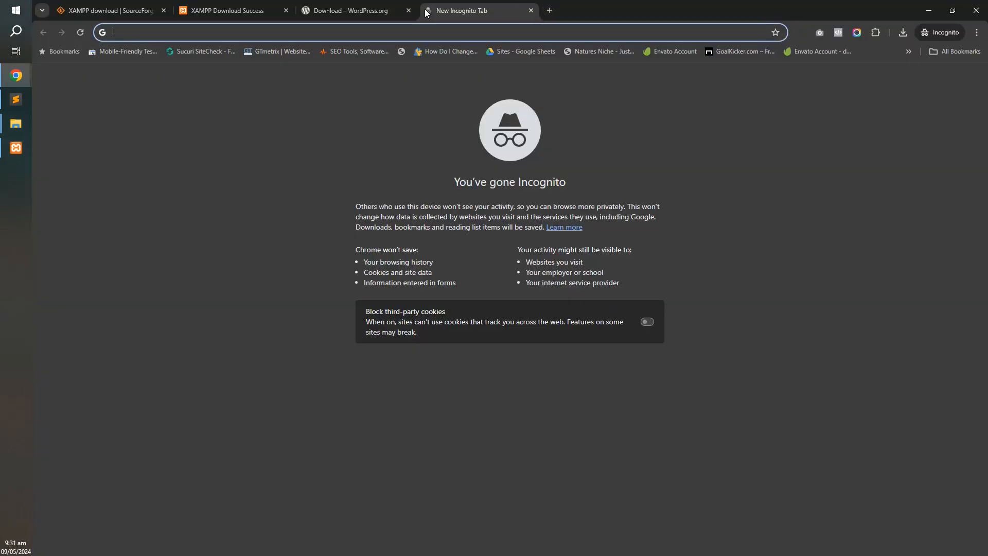
text(localh)
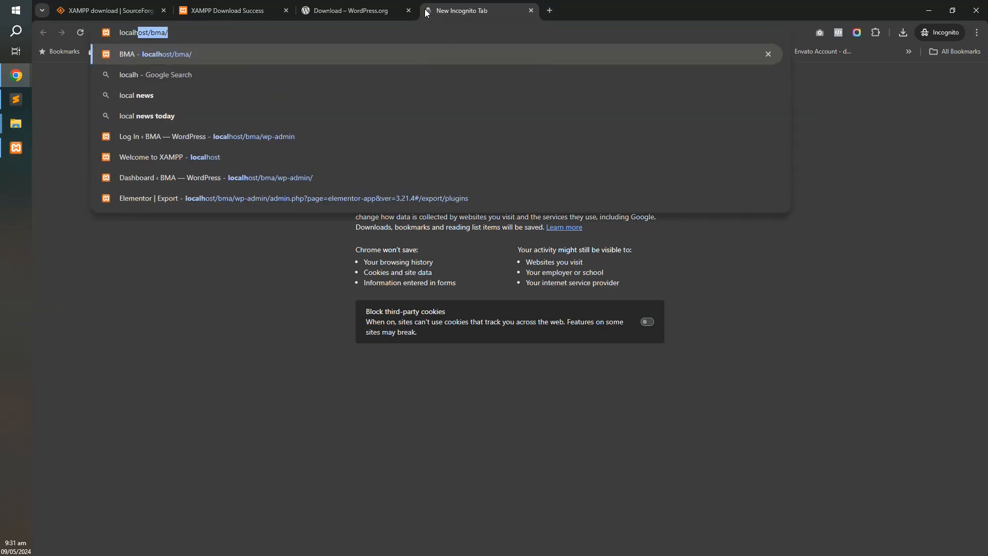
text(ost/)
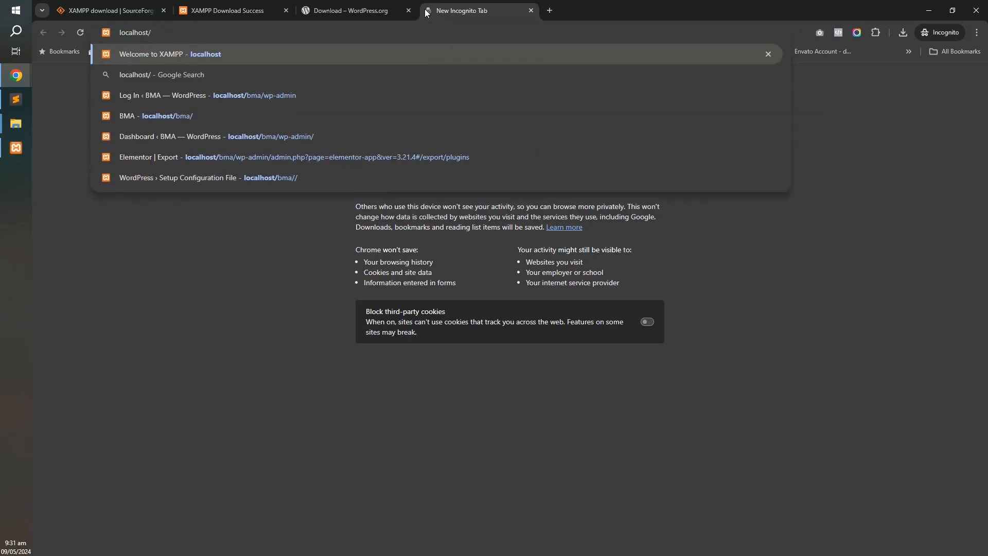
text(wptask)
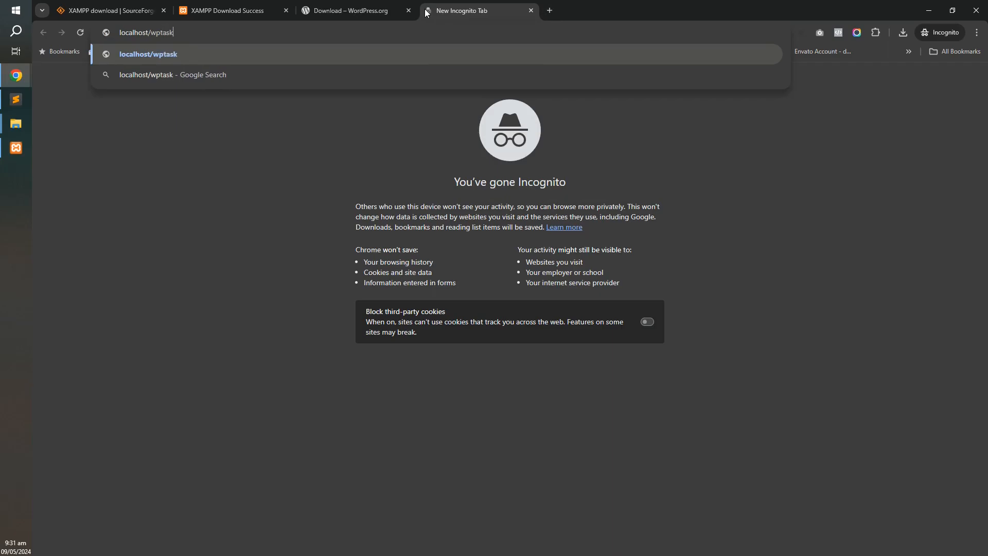
Load localhost/wptask and continue the setup with English (United States).
key(Return)
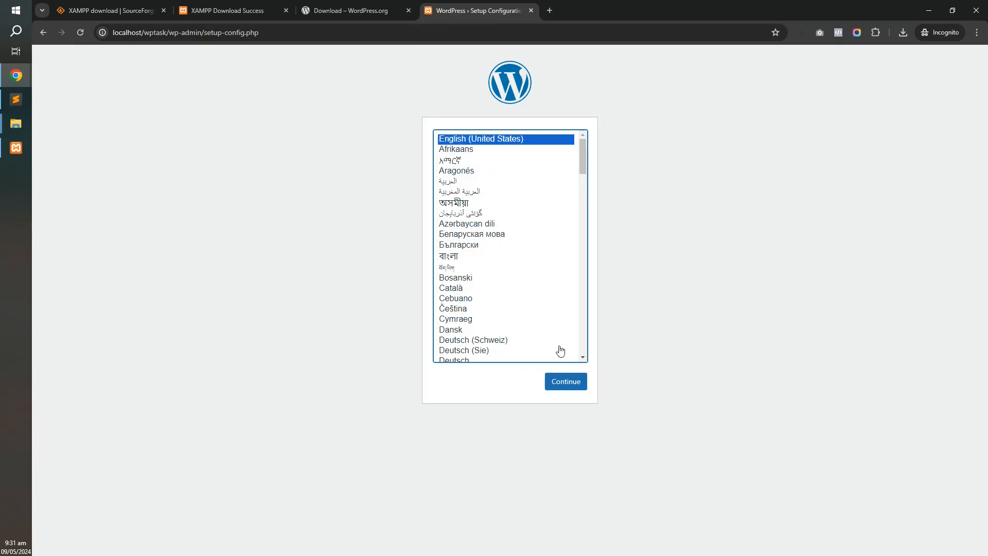
click(564, 387)
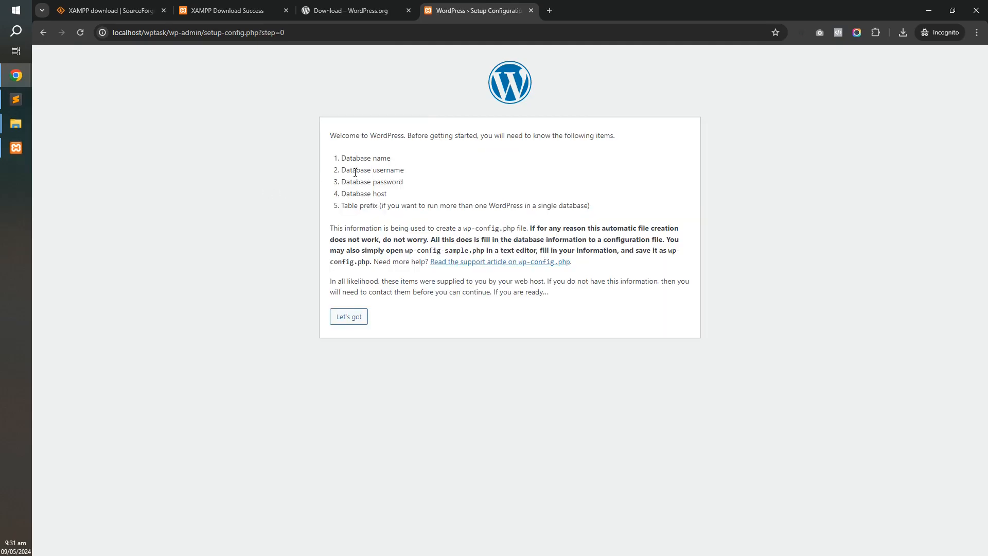
Submit database wptask_db, username root, an empty password, host localhost and prefix wp_.
click(349, 317)
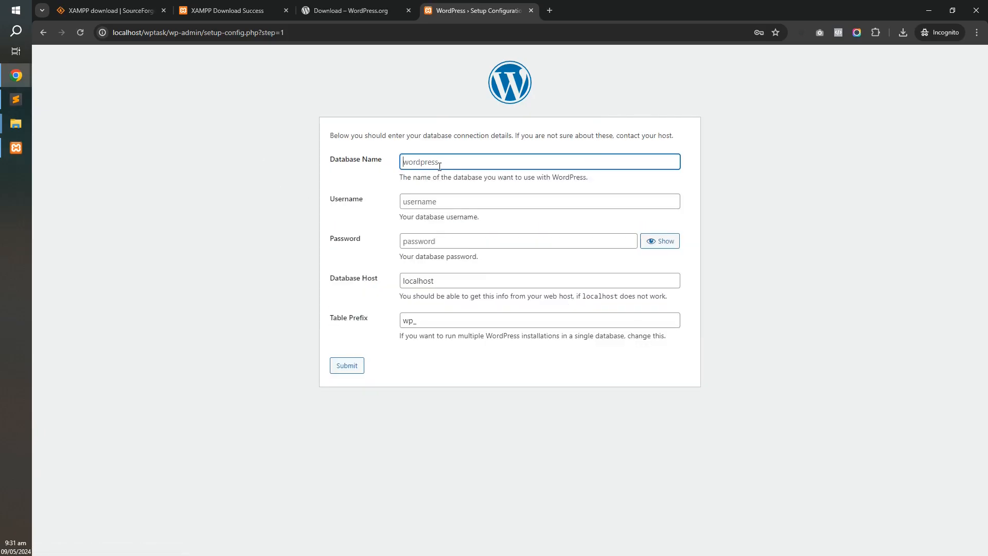
click(424, 164)
text(wptask_db)
click(450, 204)
text(r)
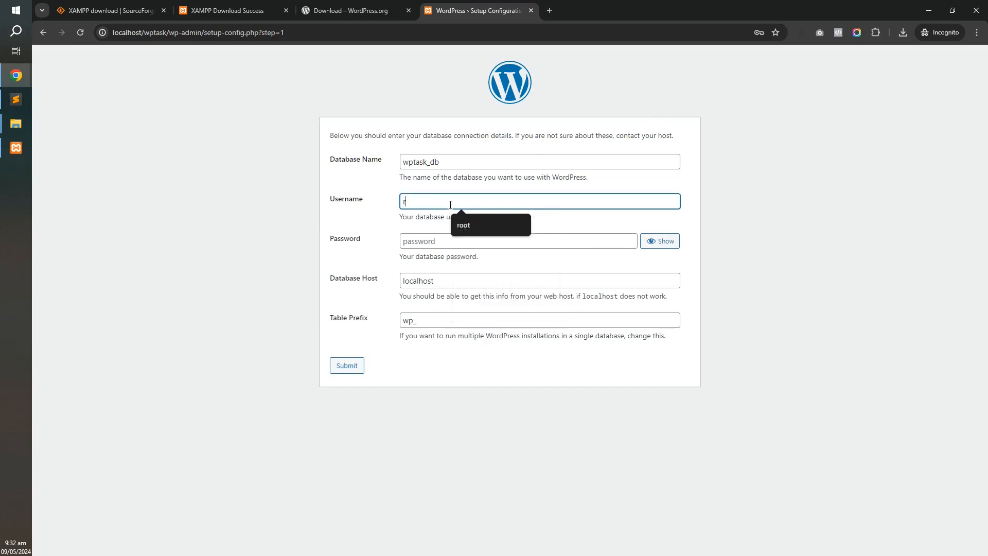
text(oot)
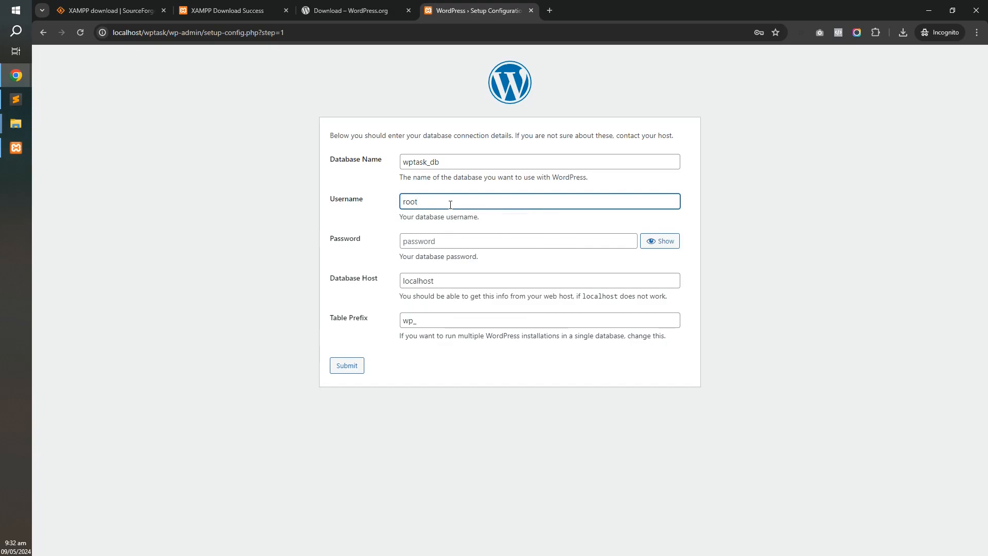
click(448, 244)
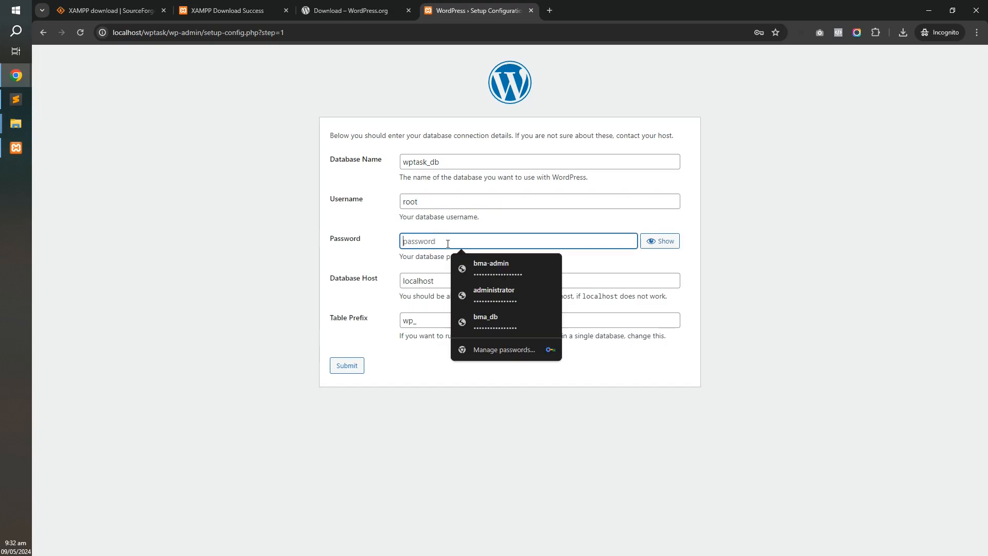
click(374, 244)
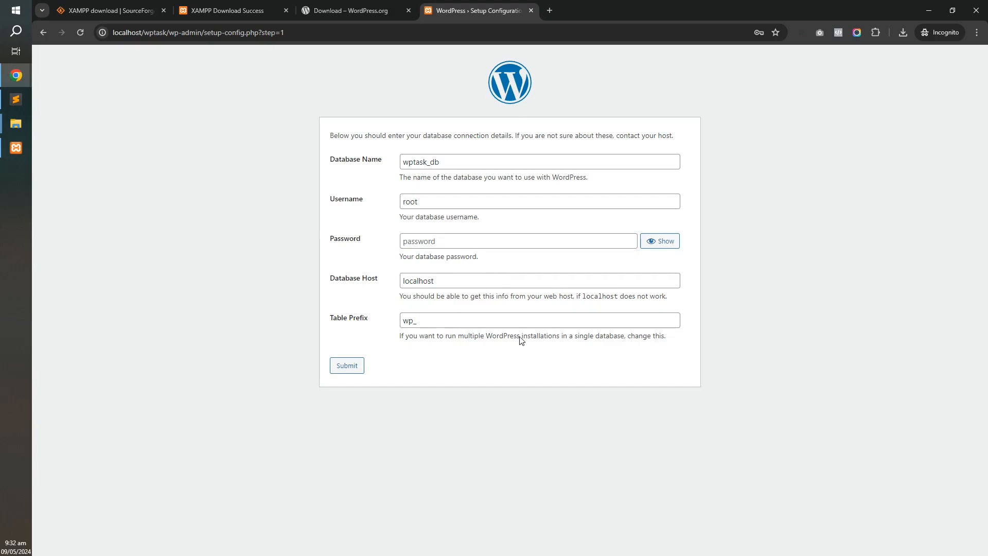
click(340, 367)
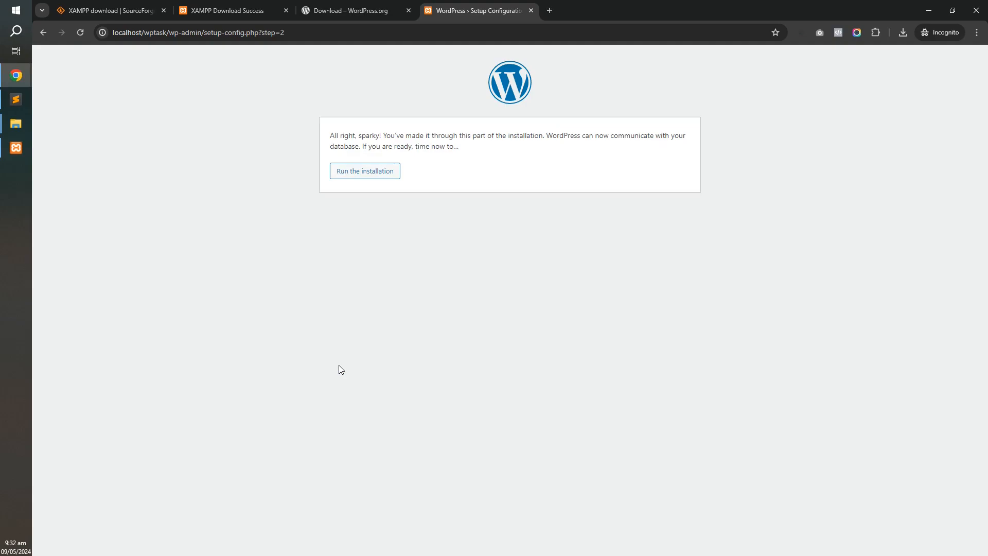
Start the installation and enter site title WPTask and admin username root.
click(373, 176)
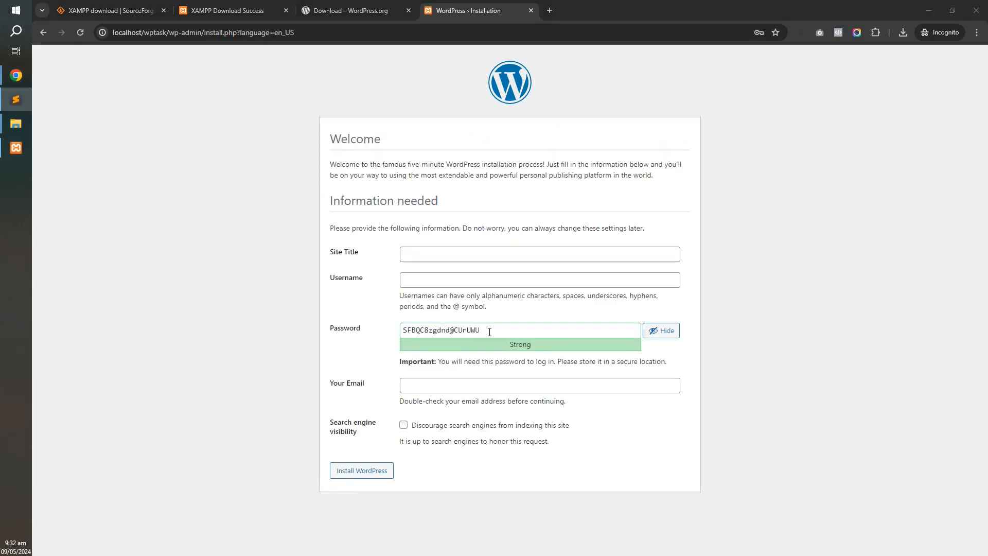
click(431, 258)
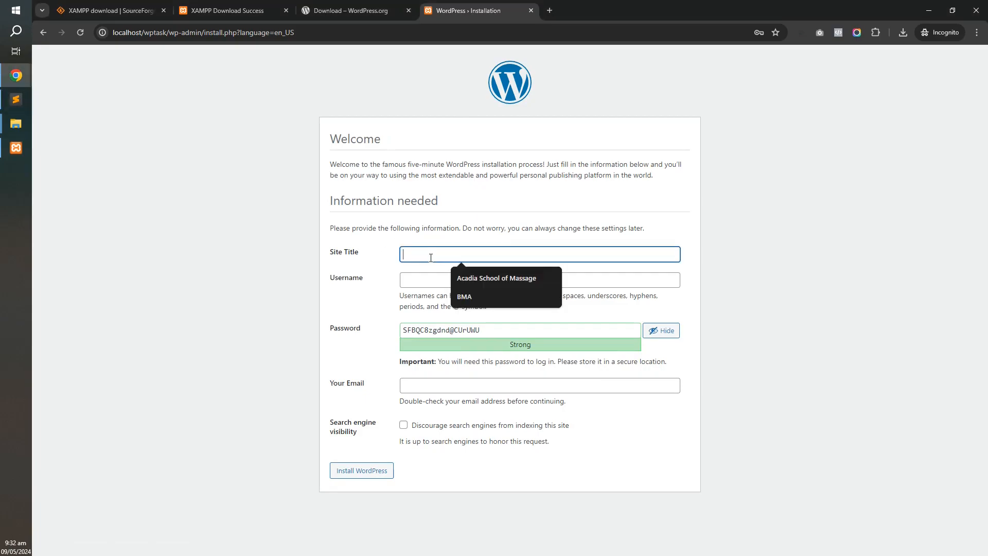
text(WP)
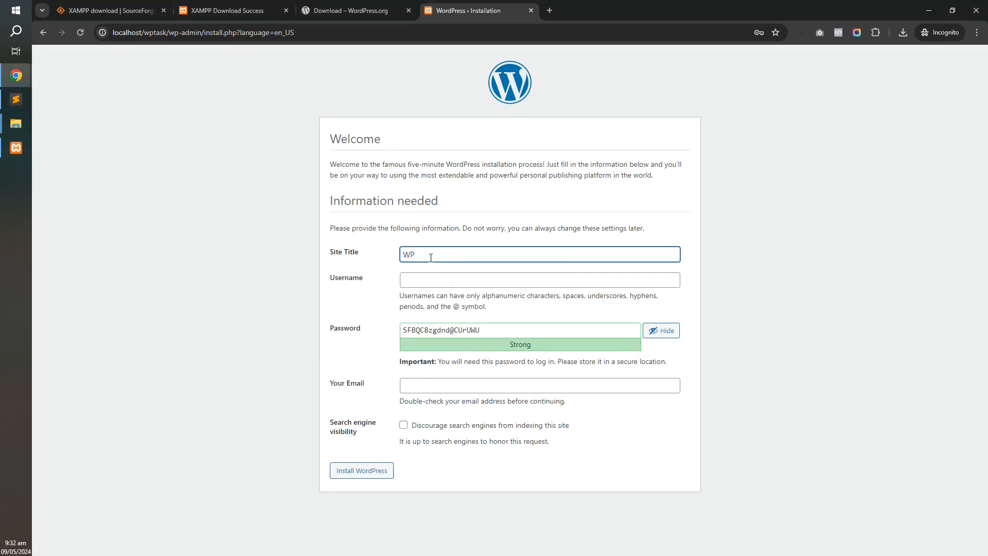
click(441, 281)
text(root)
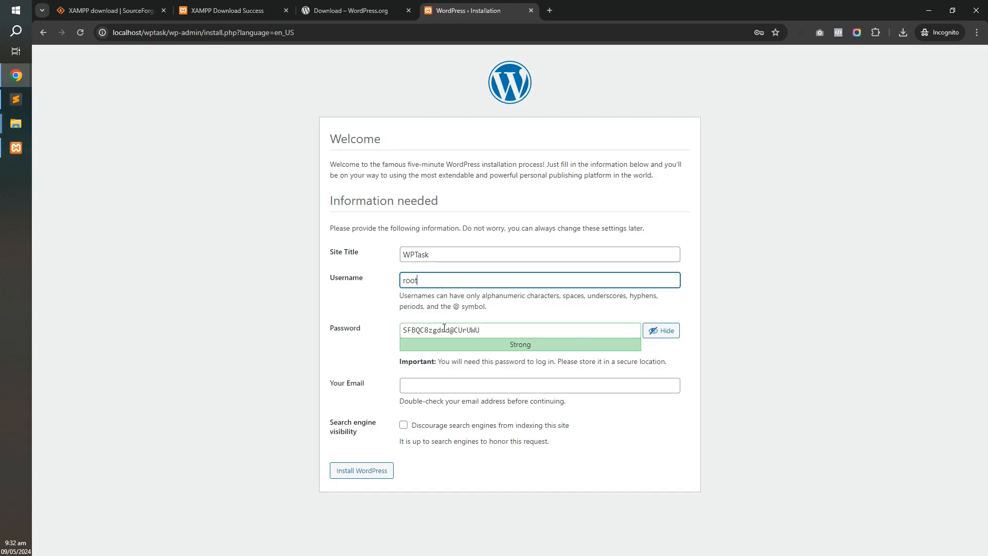
Replace the autofilled admin e-mail with the site's own e-mail address.
click(425, 385)
click(416, 410)
key(ctrl+a)
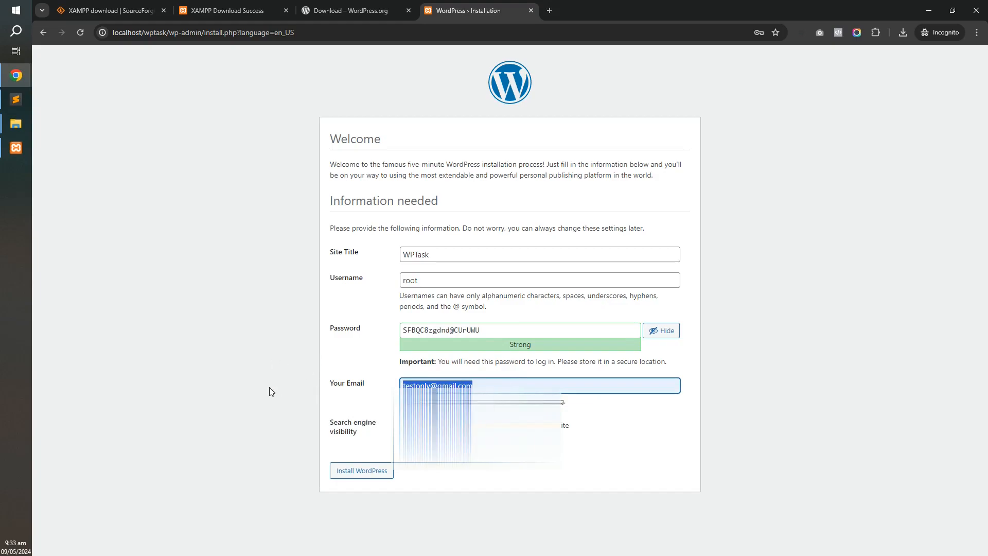
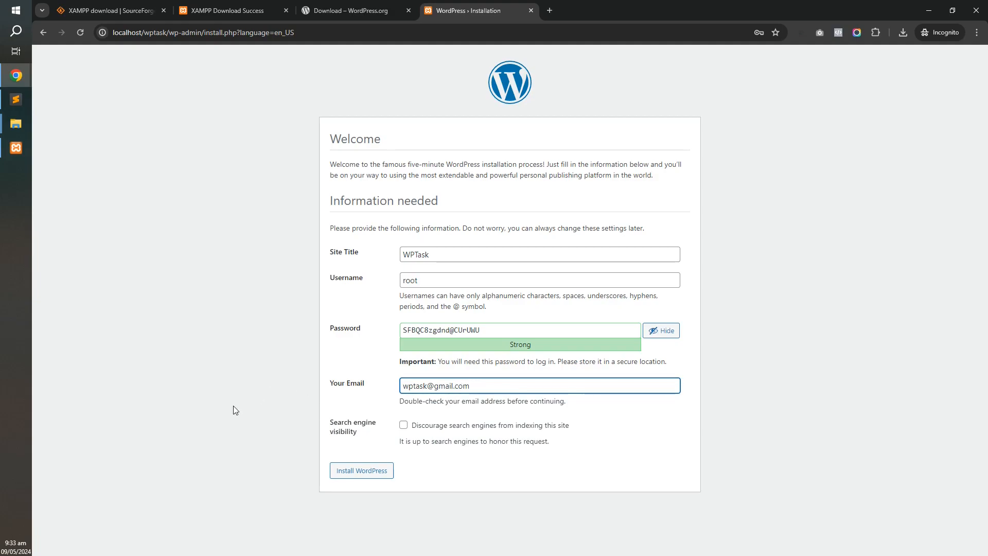
Install WordPress and enter root as the login username.
click(352, 473)
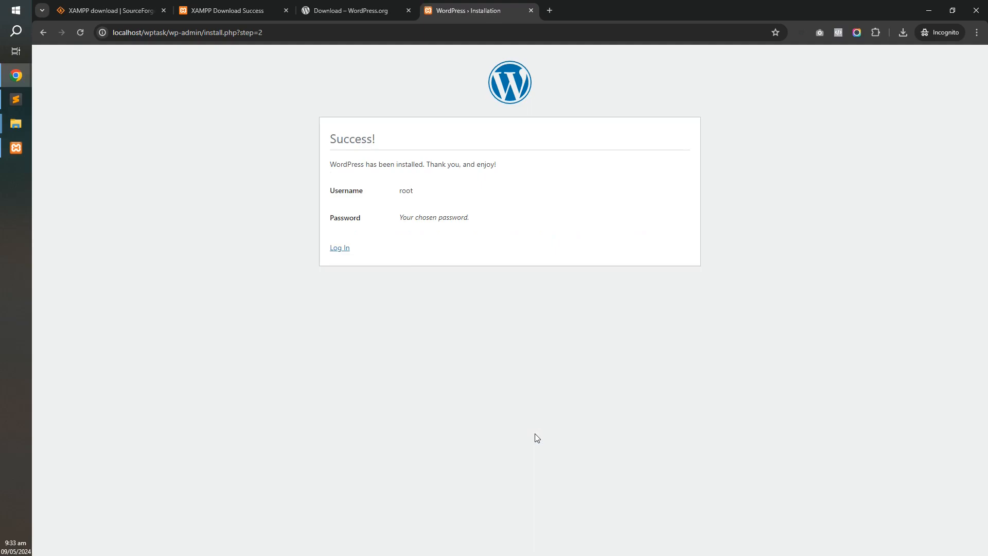
click(342, 249)
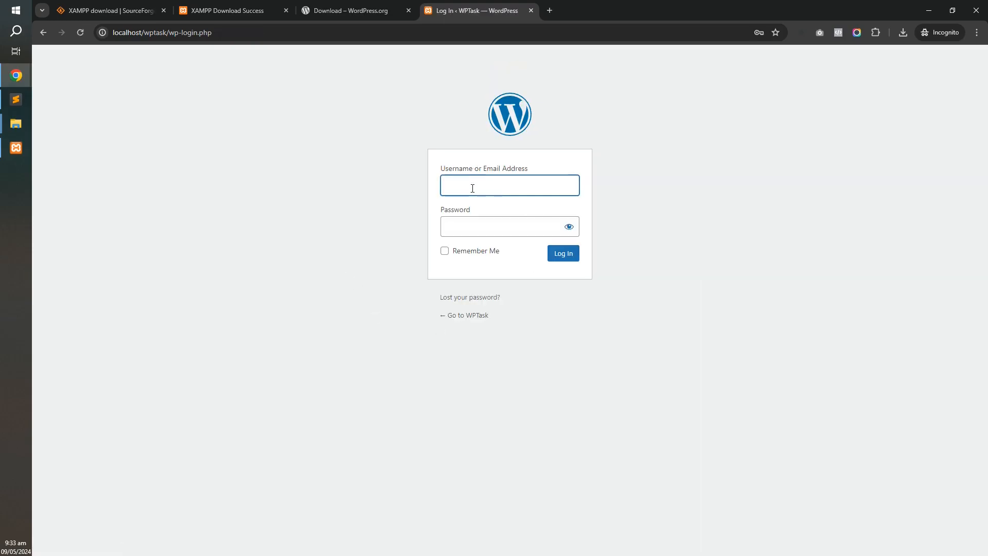
click(472, 189)
text(root)
Paste the admin password from the text editor and log in to WPTask.
key(alt+Tab)
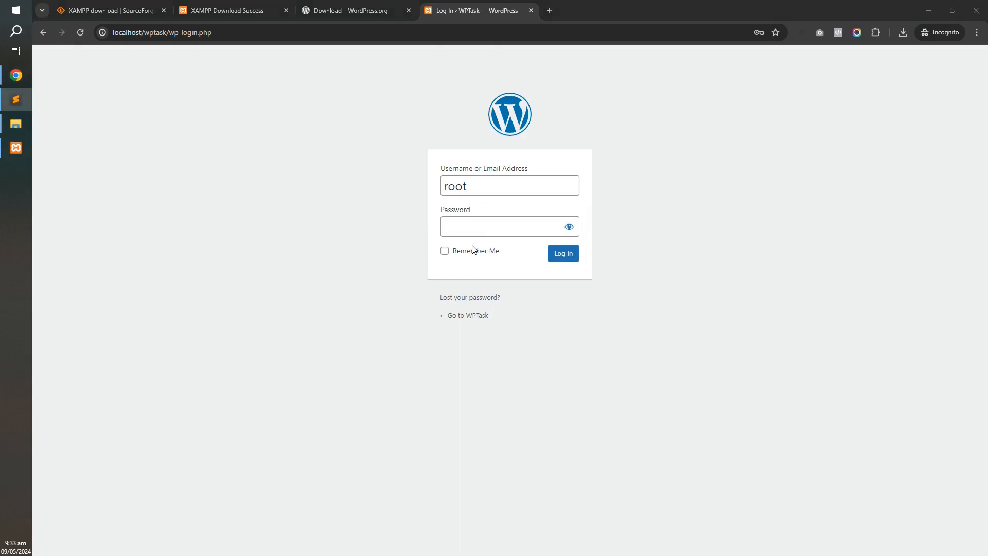
click(483, 226)
key(ctrl+v)
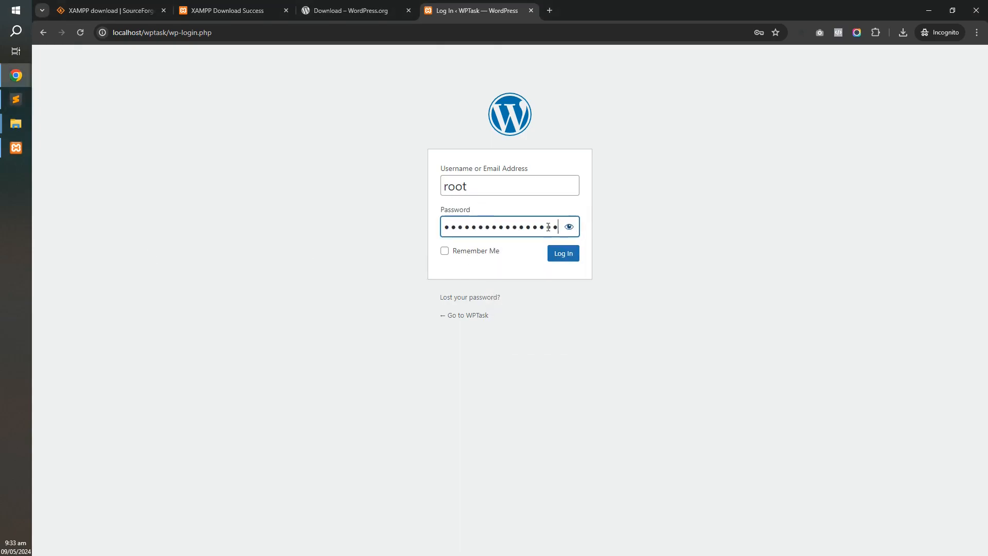
click(570, 228)
click(569, 228)
click(563, 255)
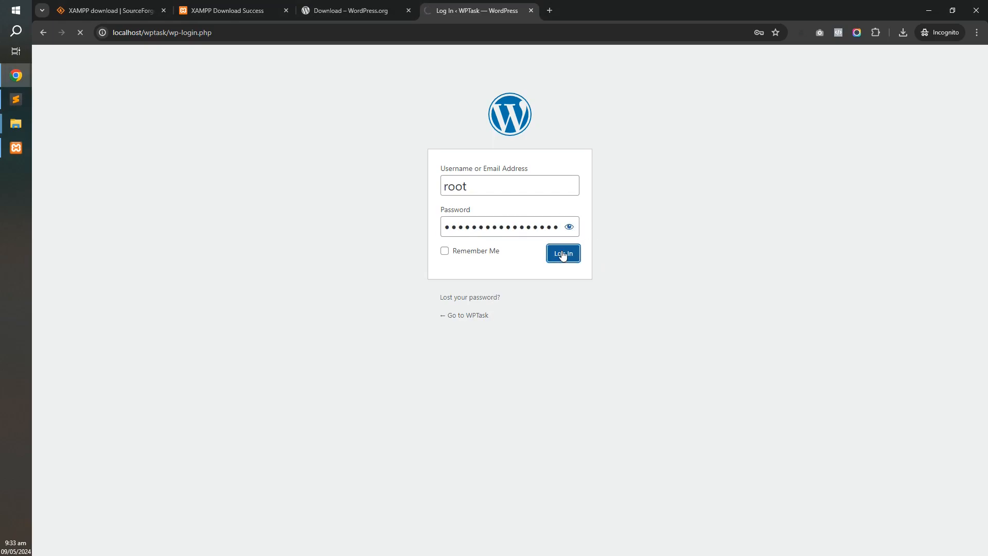